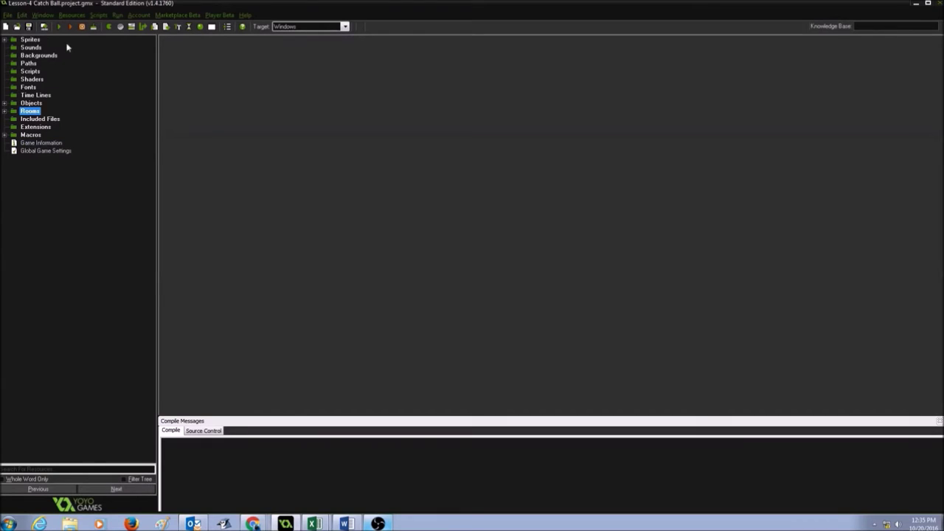
Expand the Rooms folder in the resource tree to reveal room1.
{"action": "left_click", "coordinate": [4, 111]}
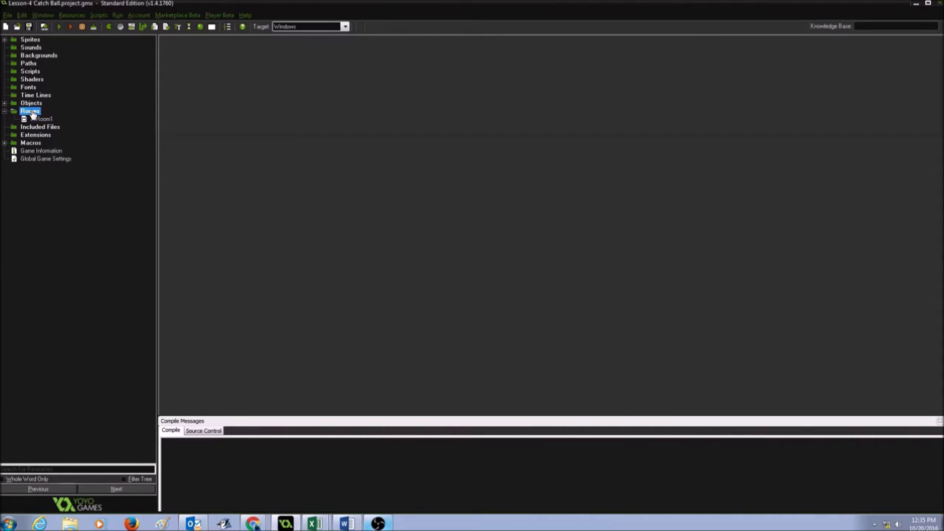
Create a new 1024×768 room named rmSplashScreen and enlarge its editor window.
{"action": "right_click", "coordinate": [32, 115]}
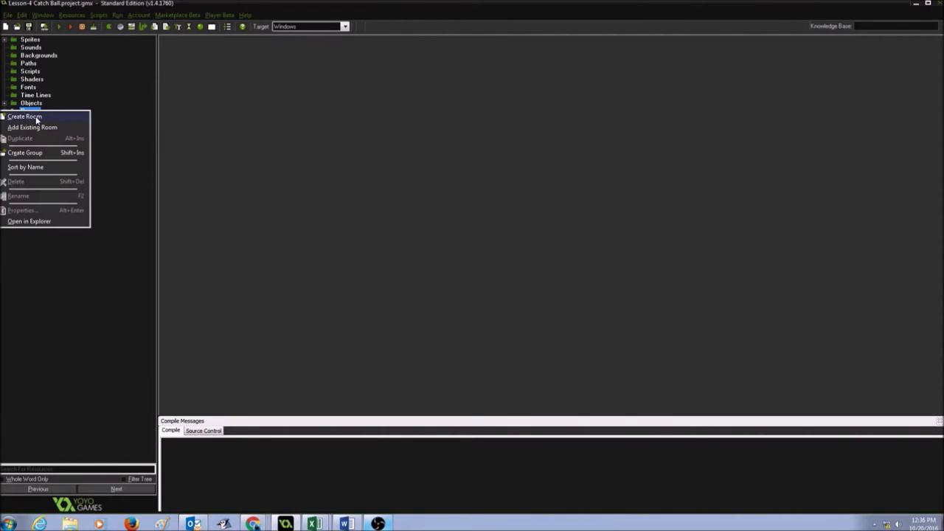
{"action": "left_click", "coordinate": [36, 119]}
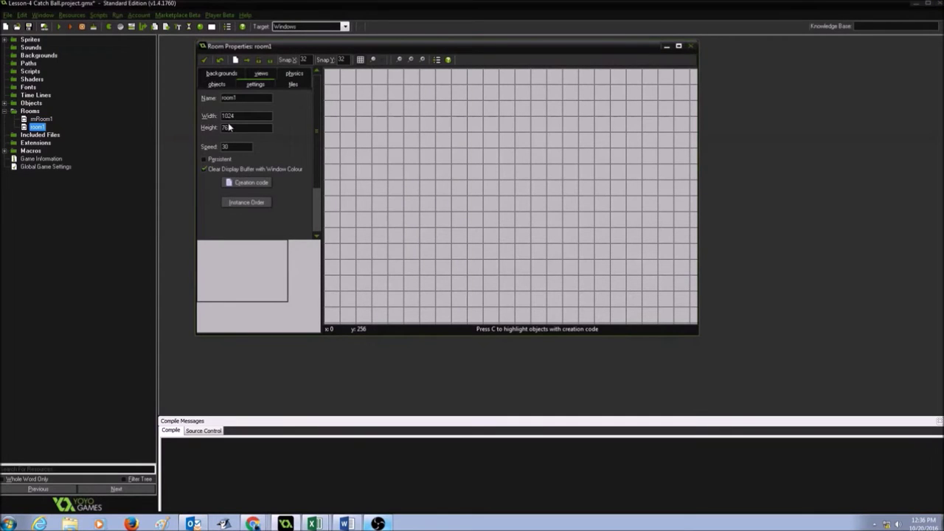
{"action": "left_click_drag", "start_coordinate": [237, 97], "coordinate": [216, 97]}
{"action": "key", "text": "BackSpace"}
{"action": "type", "text": "rmSplashScreen"}
{"action": "left_click_drag", "start_coordinate": [701, 337], "coordinate": [924, 482]}
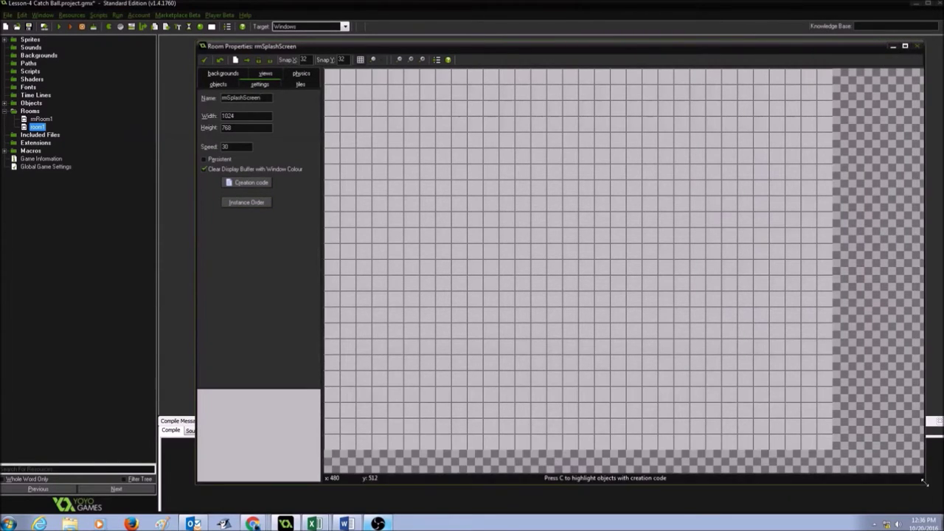
{"action": "left_click_drag", "start_coordinate": [425, 52], "coordinate": [369, 34]}
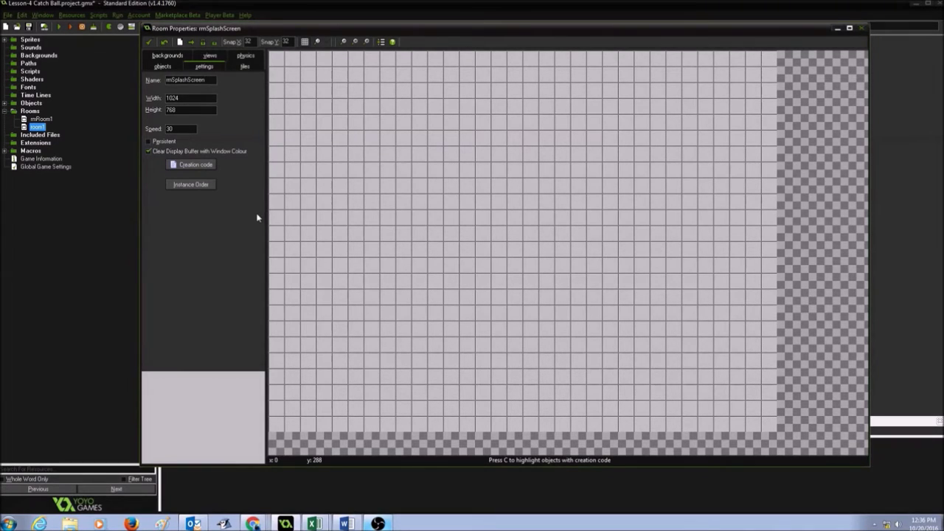
Select objWall as the object to place and paint the letters C and A.
{"action": "left_click", "coordinate": [163, 65]}
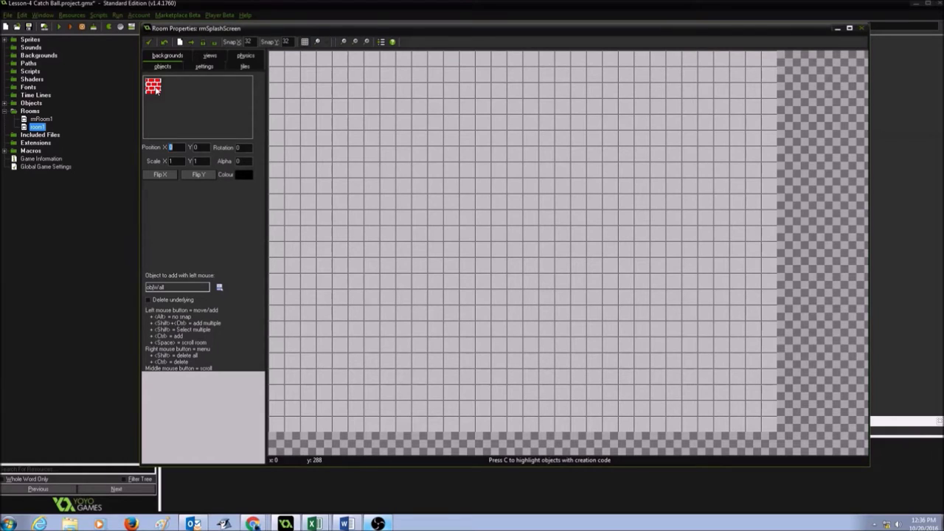
{"action": "left_click", "coordinate": [155, 89]}
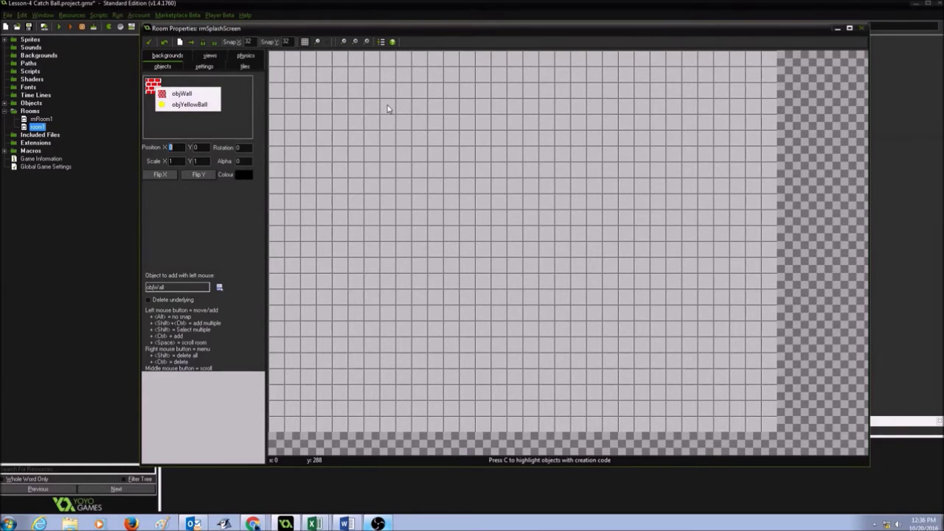
{"action": "mouse_move", "coordinate": [354, 97]}
{"action": "left_mouse_down", "text": "shift"}
{"action": "mouse_move", "coordinate": [391, 91]}
{"action": "mouse_move", "coordinate": [359, 109]}
{"action": "mouse_move", "coordinate": [363, 157]}
{"action": "mouse_move", "coordinate": [420, 154]}
{"action": "mouse_move", "coordinate": [419, 92]}
{"action": "mouse_move", "coordinate": [440, 94]}
{"action": "mouse_move", "coordinate": [451, 111]}
{"action": "mouse_move", "coordinate": [451, 161]}
{"action": "mouse_move", "coordinate": [428, 132]}
{"action": "left_mouse_up", "text": "shift"}
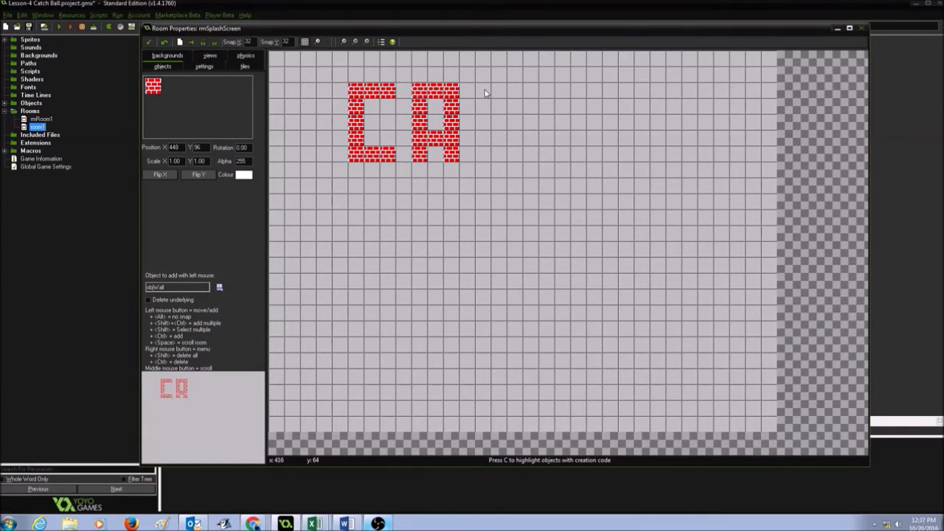
Paint the T, second C and H in bricks, then begin the B below.
{"action": "mouse_move", "coordinate": [485, 93]}
{"action": "left_mouse_down", "text": "shift"}
{"action": "mouse_move", "coordinate": [523, 89]}
{"action": "mouse_move", "coordinate": [497, 106]}
{"action": "mouse_move", "coordinate": [499, 156]}
{"action": "left_mouse_up", "text": "shift"}
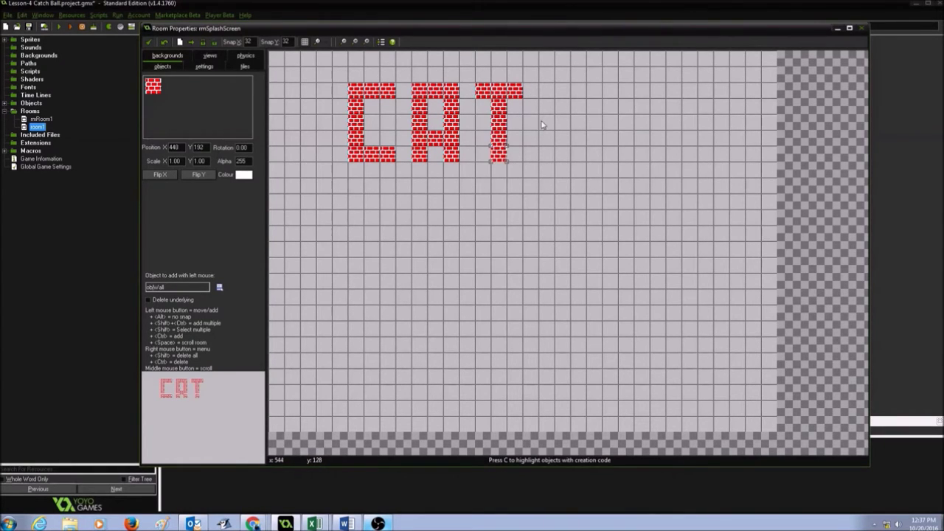
{"action": "mouse_move", "coordinate": [543, 89]}
{"action": "left_mouse_down", "text": "shift"}
{"action": "mouse_move", "coordinate": [584, 92]}
{"action": "mouse_move", "coordinate": [554, 107]}
{"action": "mouse_move", "coordinate": [546, 125]}
{"action": "mouse_move", "coordinate": [545, 154]}
{"action": "mouse_move", "coordinate": [579, 155]}
{"action": "left_mouse_up", "text": "shift"}
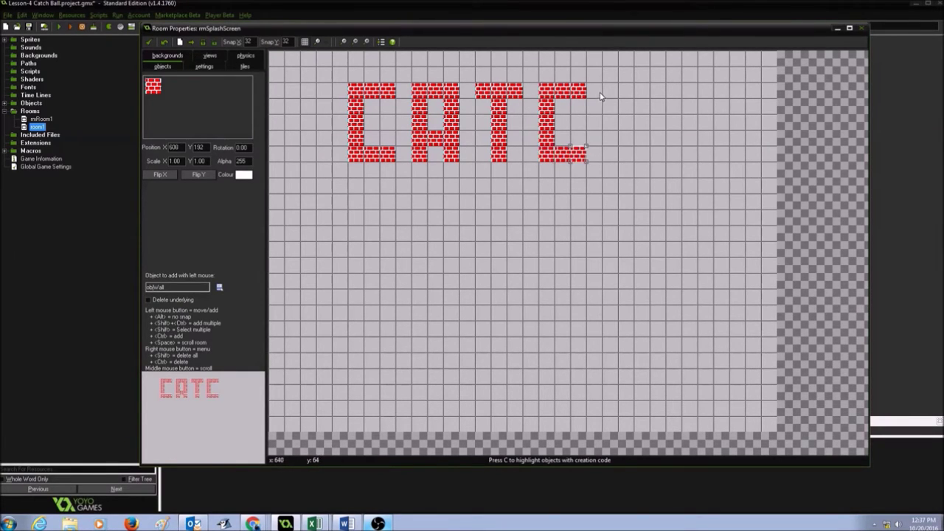
{"action": "left_click_drag", "start_coordinate": [601, 95], "coordinate": [616, 159], "text": "shift"}
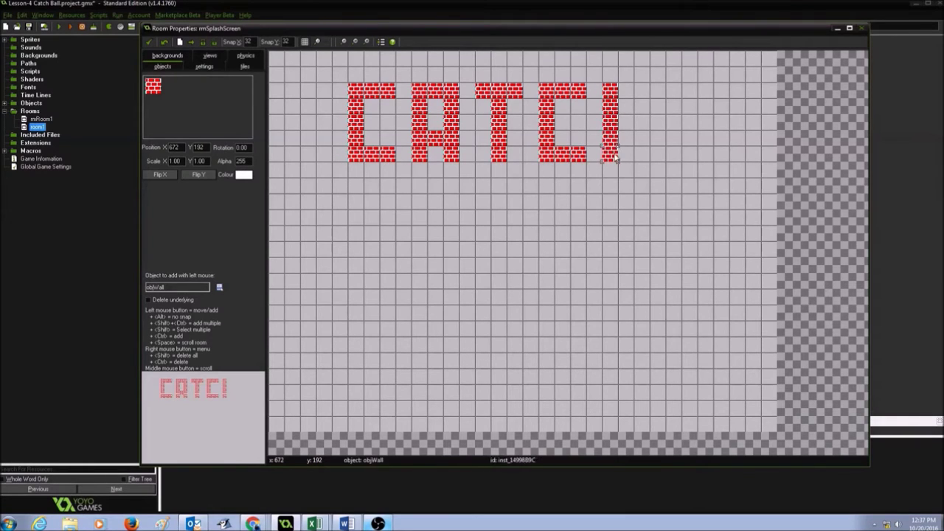
{"action": "left_click_drag", "start_coordinate": [647, 90], "coordinate": [642, 156], "text": "shift"}
{"action": "left_click", "coordinate": [626, 122]}
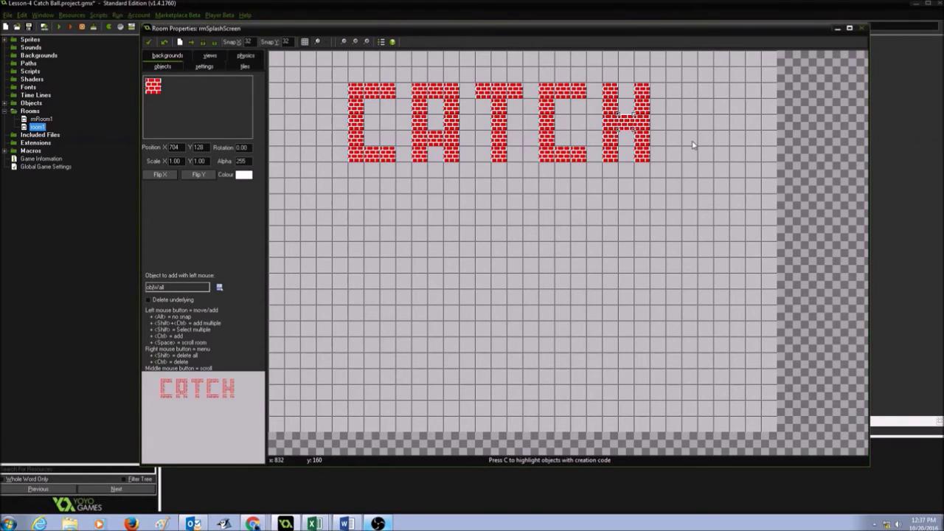
{"action": "mouse_move", "coordinate": [385, 203]}
{"action": "left_mouse_down", "text": "shift"}
{"action": "mouse_move", "coordinate": [384, 267]}
{"action": "mouse_move", "coordinate": [392, 208]}
{"action": "mouse_move", "coordinate": [417, 201]}
{"action": "mouse_move", "coordinate": [417, 230]}
{"action": "mouse_move", "coordinate": [403, 247]}
{"action": "mouse_move", "coordinate": [417, 249]}
{"action": "mouse_move", "coordinate": [408, 272]}
{"action": "left_mouse_up", "text": "shift"}
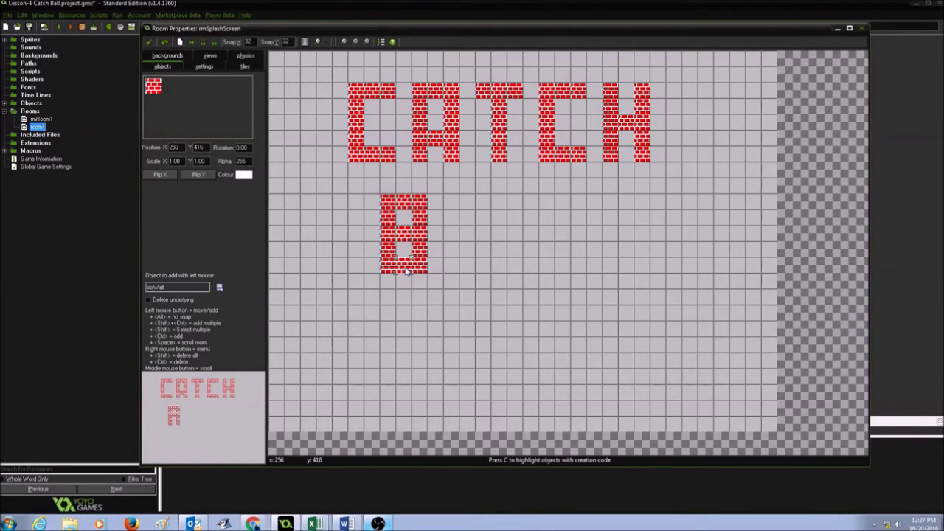
Paint B, A, L, L in objWall bricks beneath CATCH and confirm the room.
{"action": "left_click", "coordinate": [451, 210], "text": "shift"}
{"action": "mouse_move", "coordinate": [453, 216]}
{"action": "left_mouse_down", "text": "shift"}
{"action": "mouse_move", "coordinate": [449, 269]}
{"action": "mouse_move", "coordinate": [473, 196]}
{"action": "mouse_move", "coordinate": [481, 267]}
{"action": "left_mouse_up", "text": "shift"}
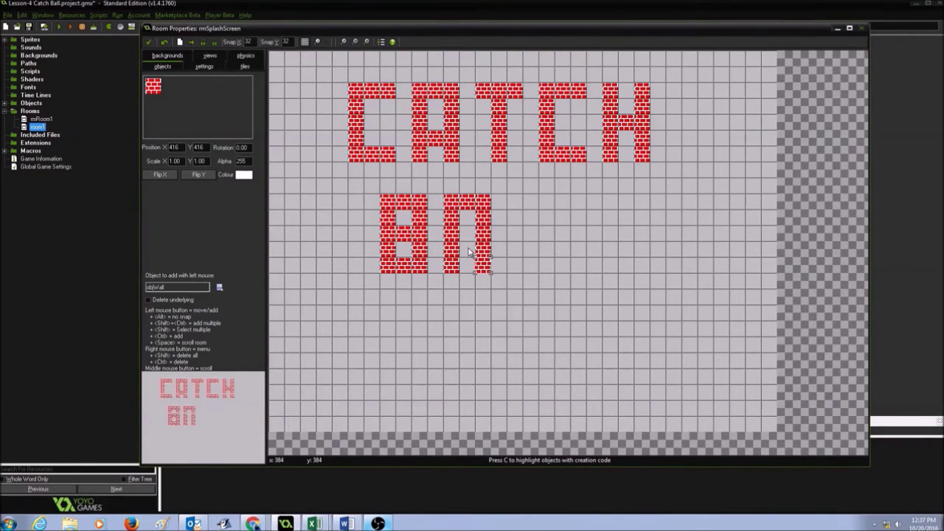
{"action": "left_click", "coordinate": [467, 244], "text": "shift"}
{"action": "left_click", "coordinate": [514, 203], "text": "shift"}
{"action": "mouse_move", "coordinate": [514, 204]}
{"action": "left_mouse_down", "text": "shift"}
{"action": "mouse_move", "coordinate": [513, 267]}
{"action": "mouse_move", "coordinate": [546, 267]}
{"action": "left_mouse_up", "text": "shift"}
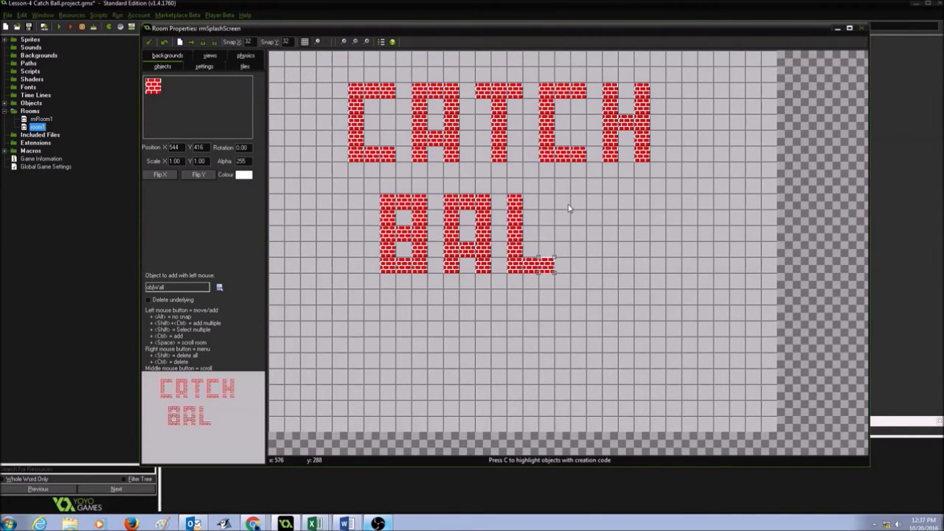
{"action": "left_click", "coordinate": [578, 203], "text": "shift"}
{"action": "mouse_move", "coordinate": [575, 217]}
{"action": "left_mouse_down", "text": "shift"}
{"action": "mouse_move", "coordinate": [575, 262]}
{"action": "mouse_move", "coordinate": [611, 267]}
{"action": "left_mouse_up", "text": "shift"}
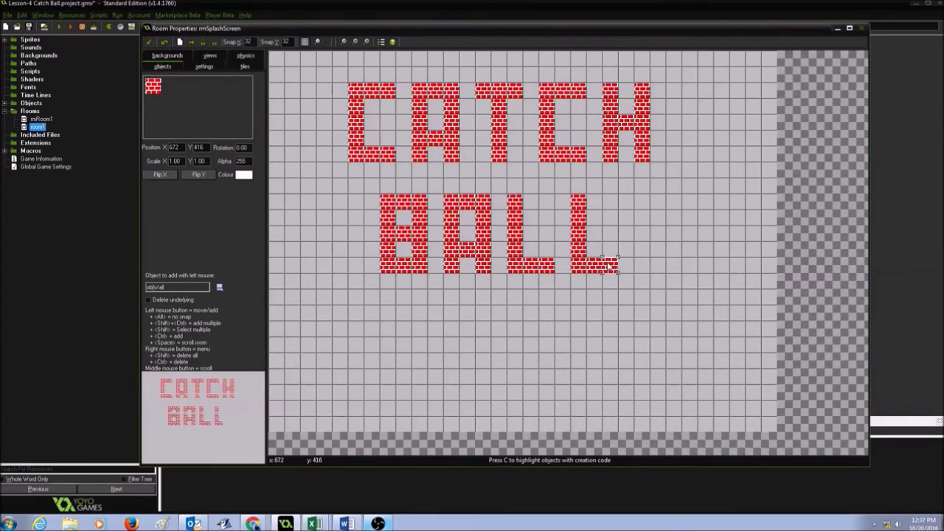
{"action": "left_click", "coordinate": [149, 43]}
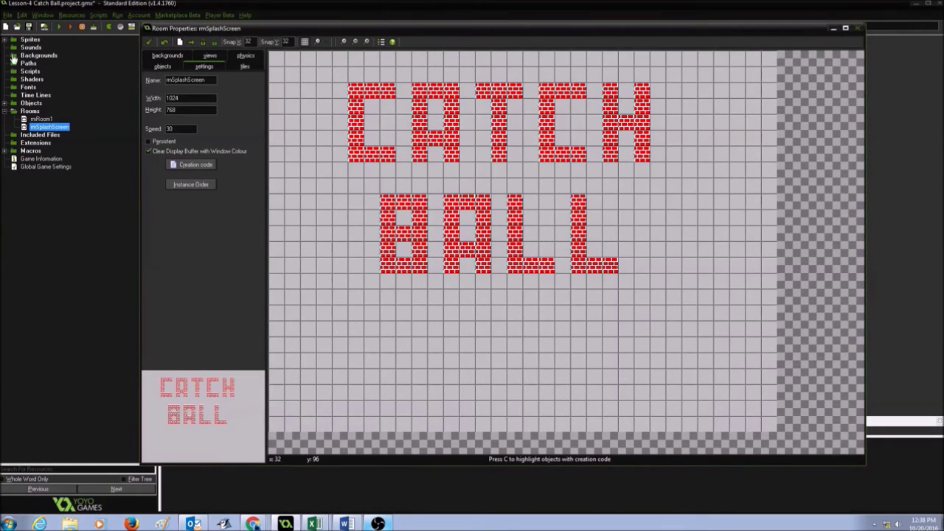
Expand the Sprites and Objects folders to show sprWall and sprYellowBall.
{"action": "left_click", "coordinate": [5, 42]}
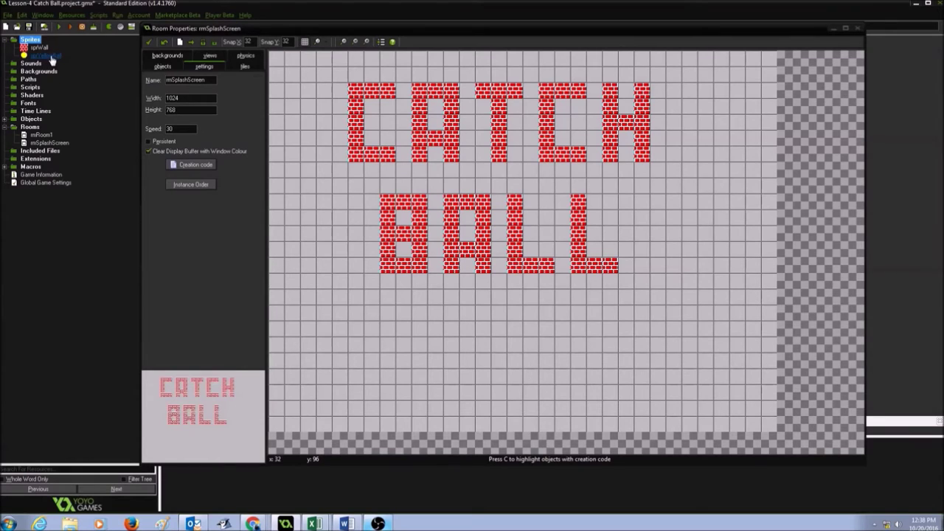
{"action": "left_click", "coordinate": [4, 120]}
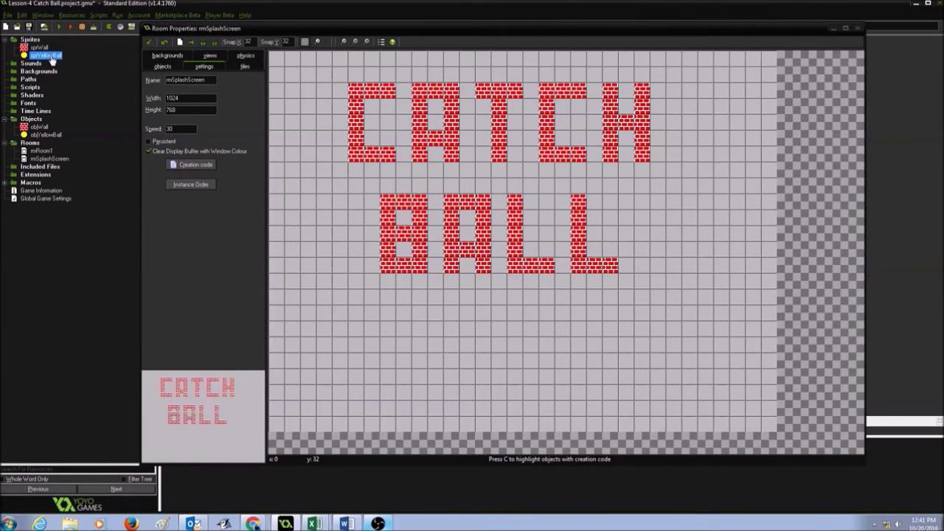
{"action": "right_click", "coordinate": [52, 60]}
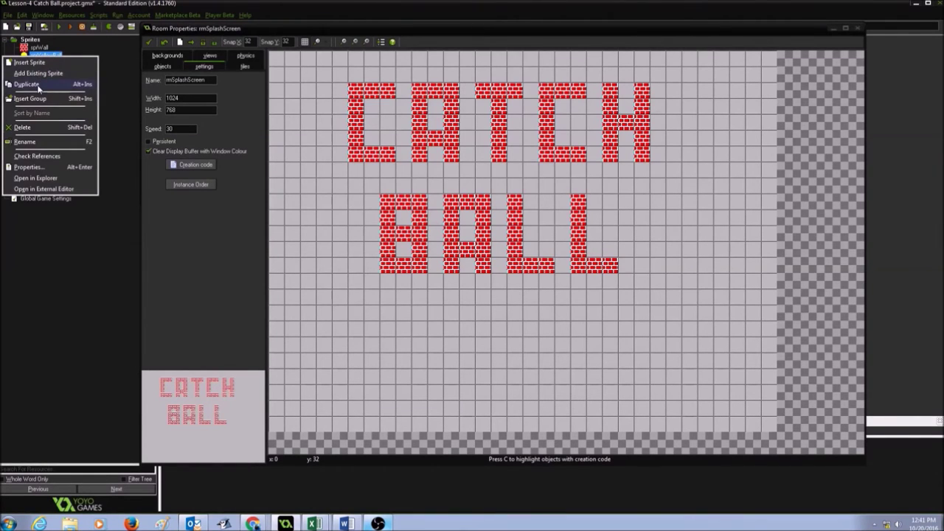
Duplicate sprYellowBall and save the copy as sprStaticYellowBall.
{"action": "left_click", "coordinate": [27, 84]}
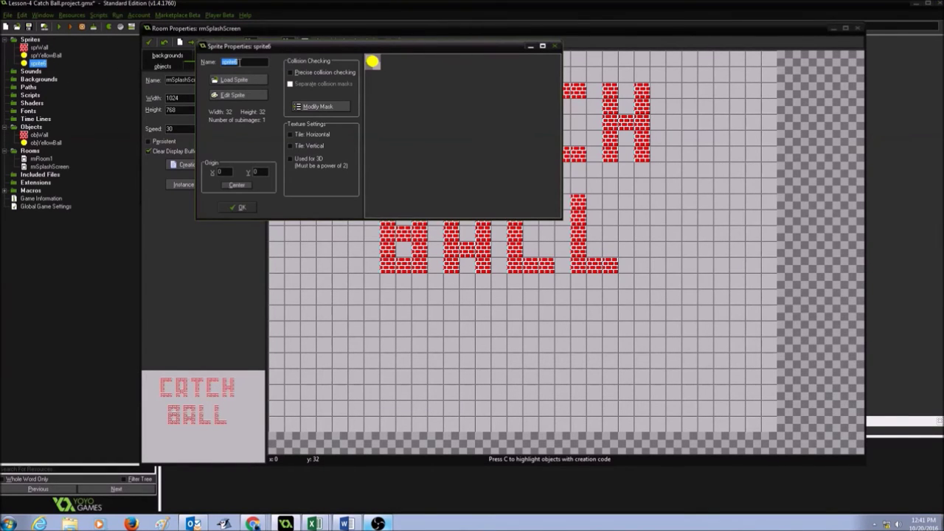
{"action": "type", "text": "sprStaticYell"}
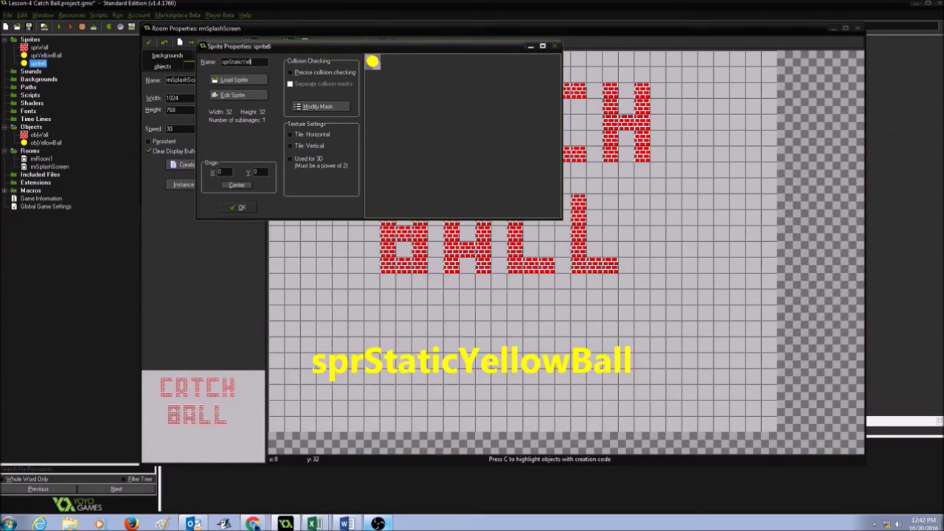
{"action": "type", "text": "all"}
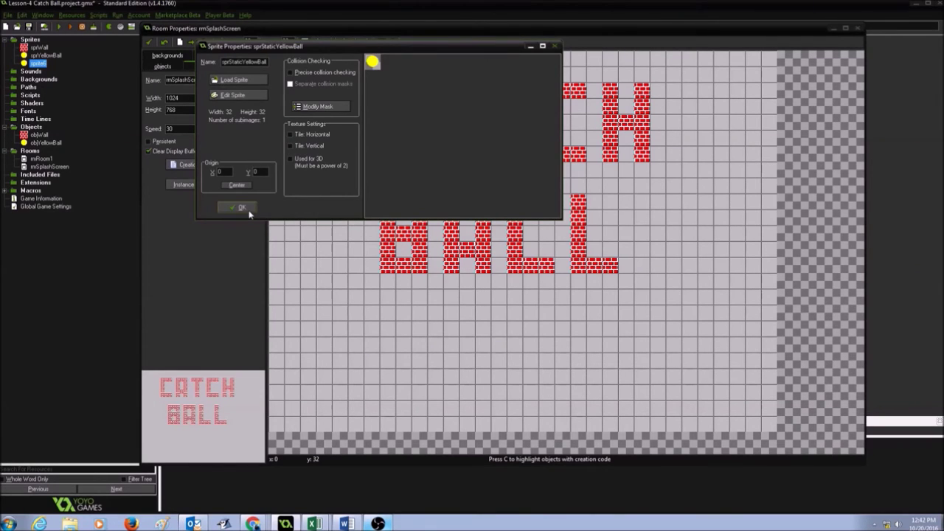
{"action": "left_click", "coordinate": [249, 209]}
{"action": "left_click", "coordinate": [39, 128]}
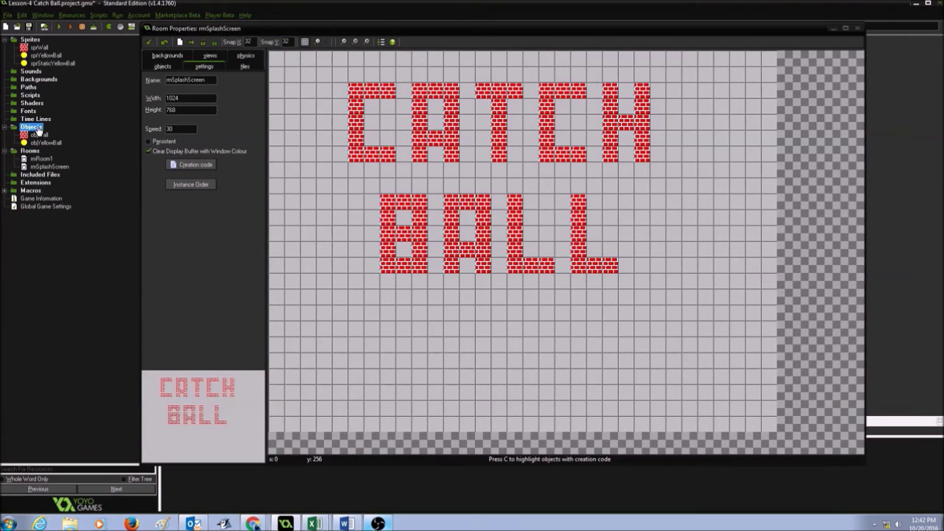
Create a solid object objStaticYellowBall using the sprStaticYellowBall sprite.
{"action": "right_click", "coordinate": [39, 129]}
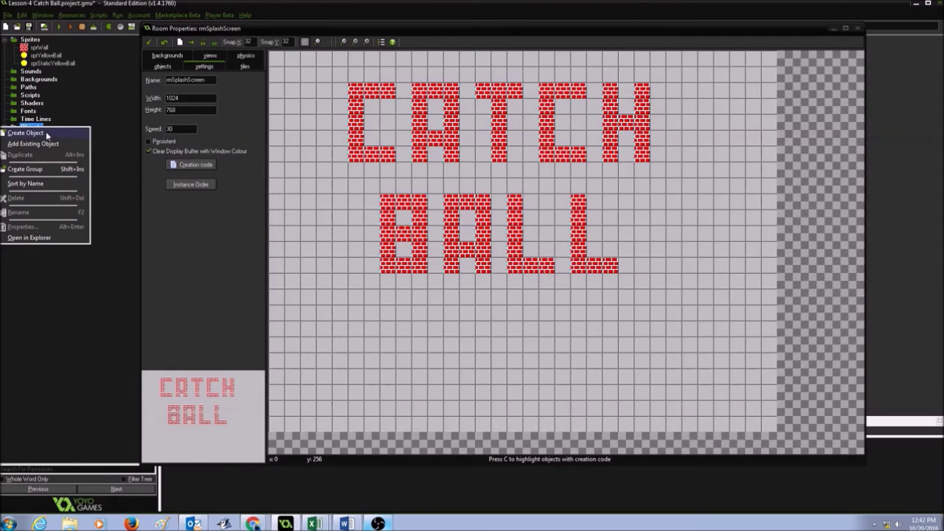
{"action": "left_click", "coordinate": [46, 138]}
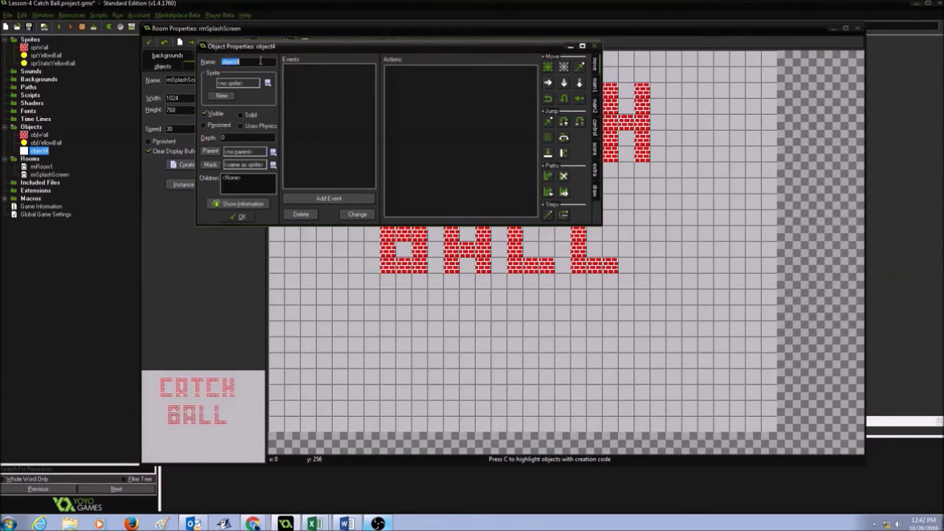
{"action": "type", "text": "owBall"}
{"action": "left_click", "coordinate": [268, 84]}
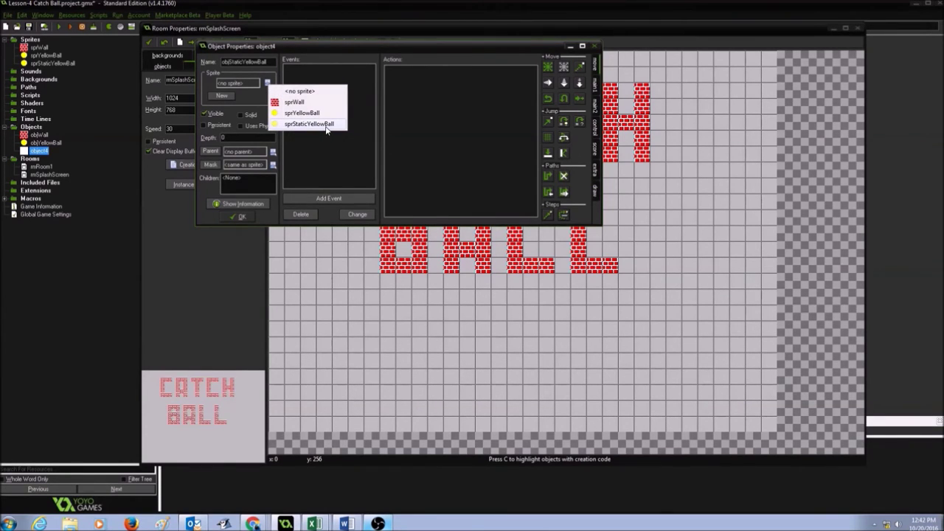
{"action": "left_click", "coordinate": [325, 125]}
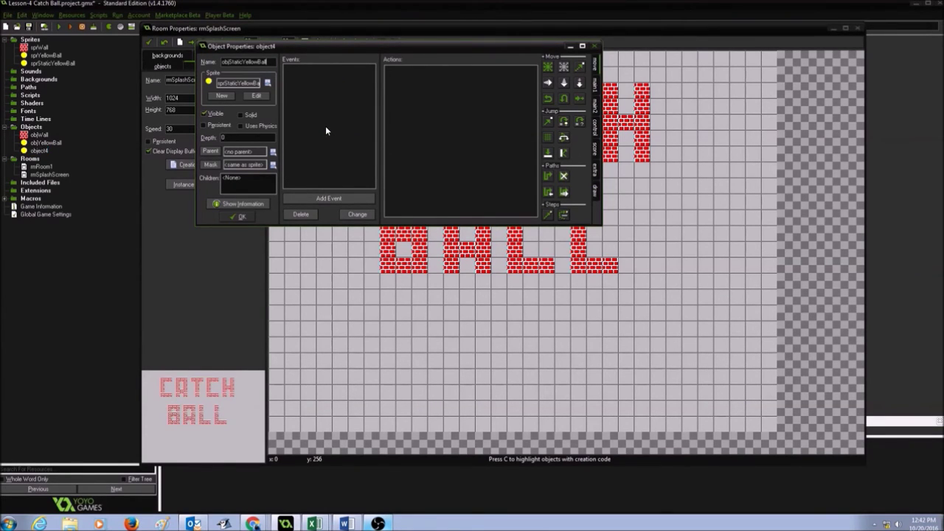
{"action": "left_click", "coordinate": [241, 115]}
{"action": "left_click", "coordinate": [237, 217]}
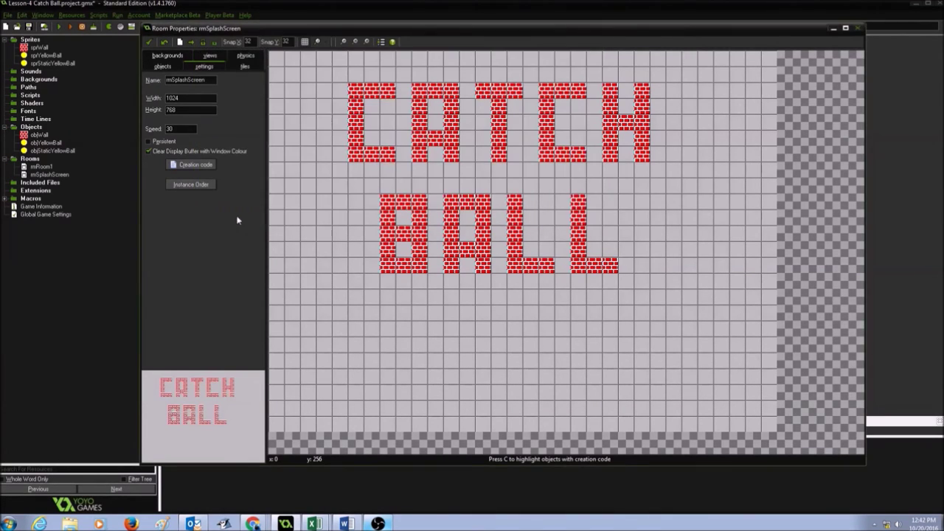
{"action": "left_click", "coordinate": [163, 67]}
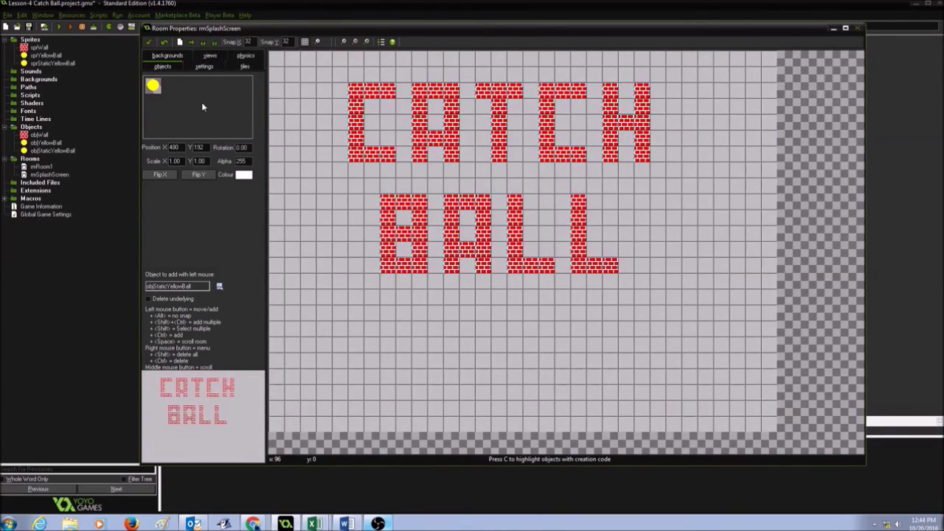
Select objStaticYellowBall and place one ball on each letter of CATCH.
{"action": "left_click", "coordinate": [209, 104]}
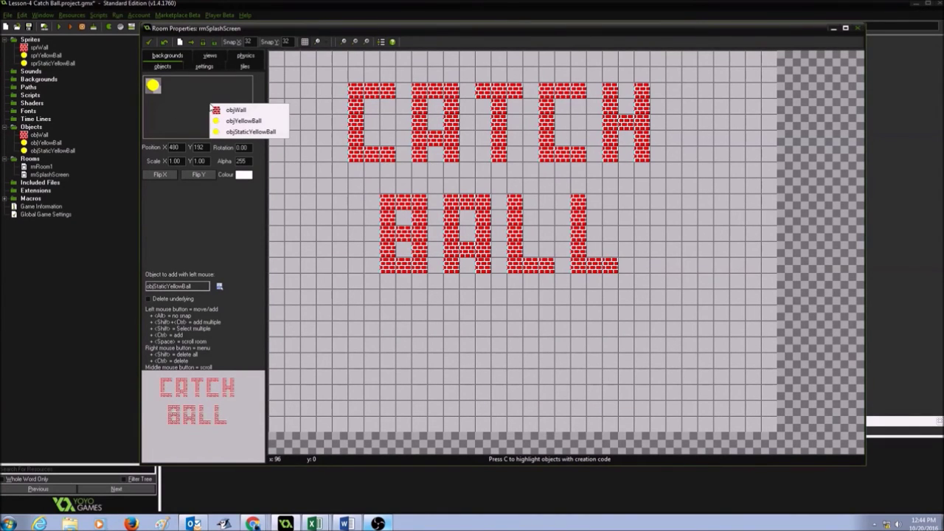
{"action": "left_click", "coordinate": [251, 132]}
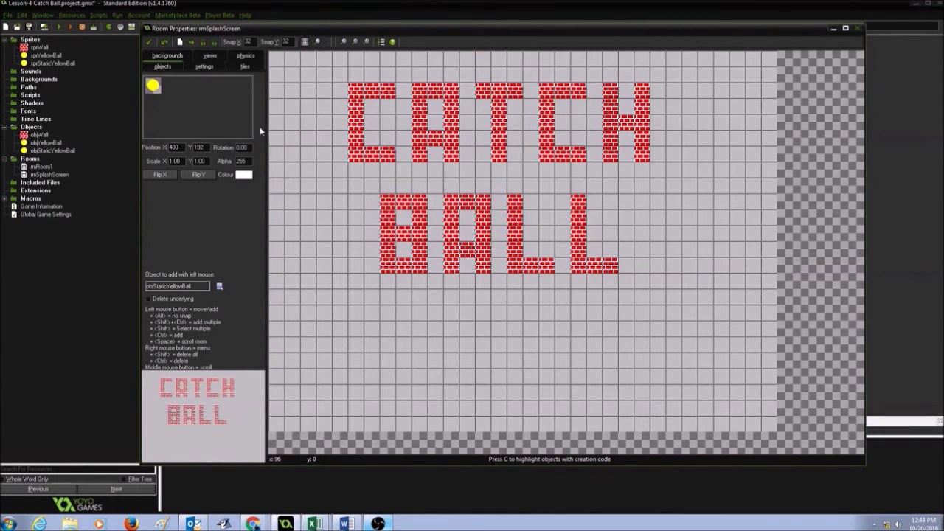
{"action": "left_click", "coordinate": [372, 139]}
{"action": "left_click", "coordinate": [435, 121]}
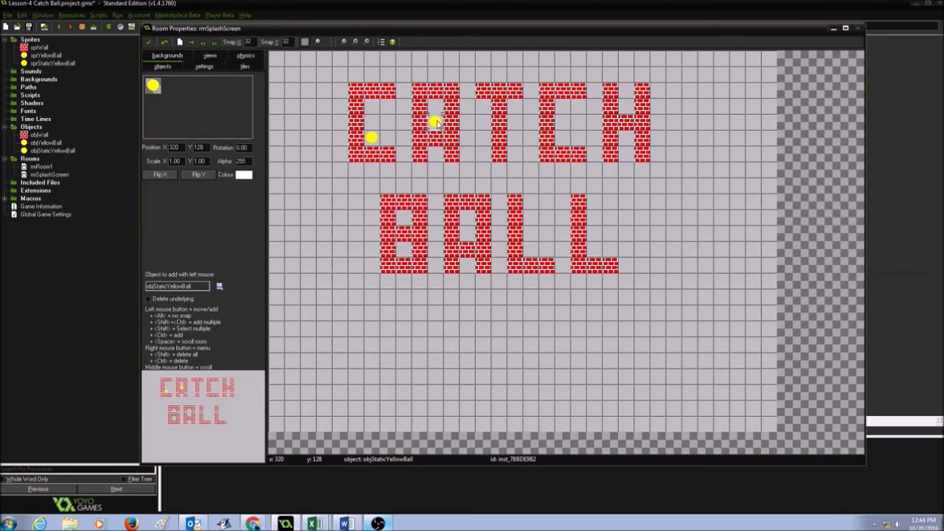
{"action": "left_click", "coordinate": [514, 154]}
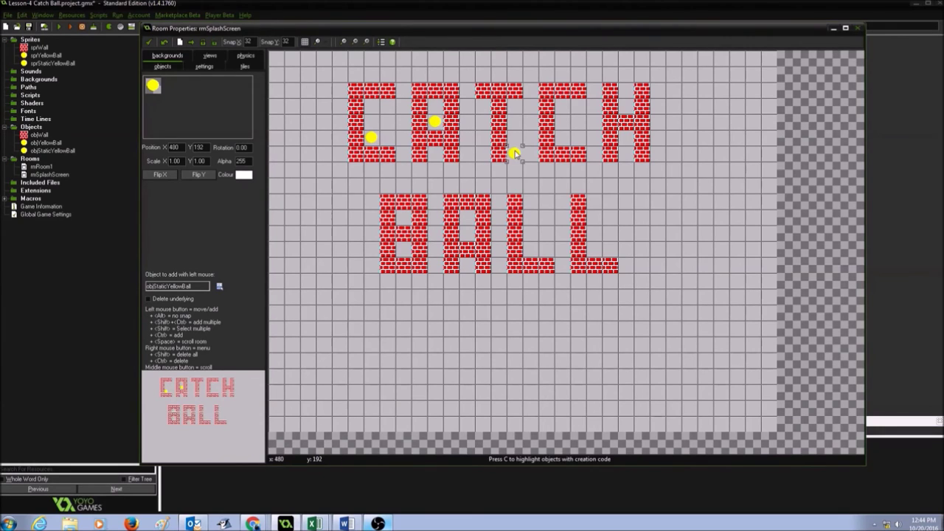
{"action": "left_click", "coordinate": [578, 139]}
{"action": "left_click", "coordinate": [625, 106]}
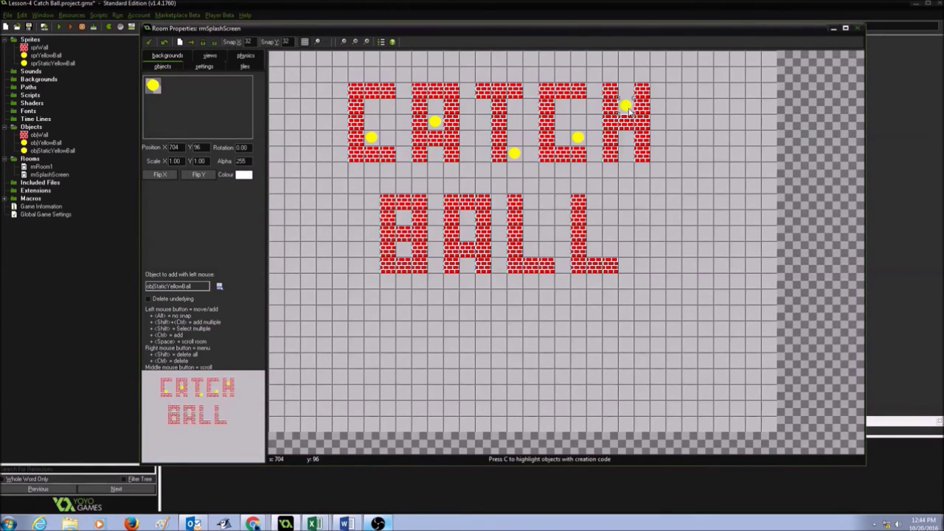
Place balls on B, A, L, L of BALL and delete the stray extra ball.
{"action": "left_click", "coordinate": [402, 221]}
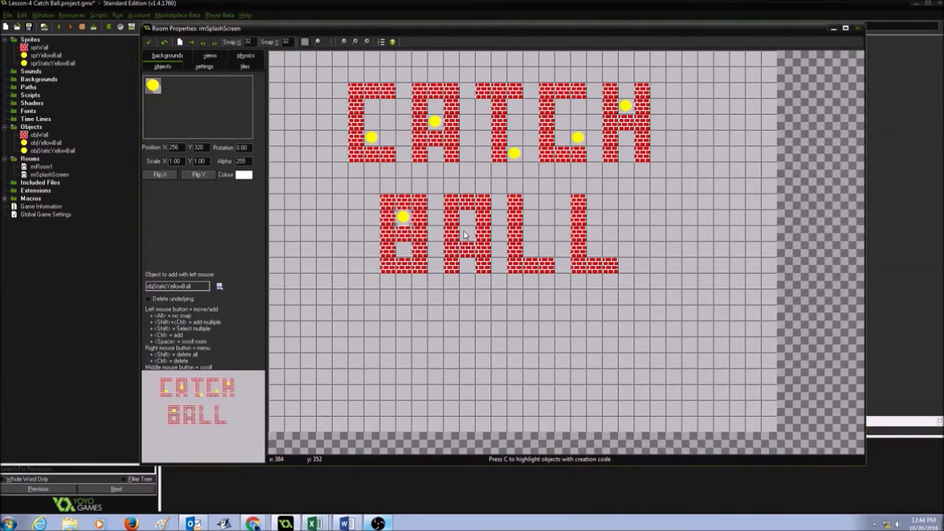
{"action": "left_click", "coordinate": [467, 234]}
{"action": "left_click", "coordinate": [498, 266]}
{"action": "left_click", "coordinate": [546, 250]}
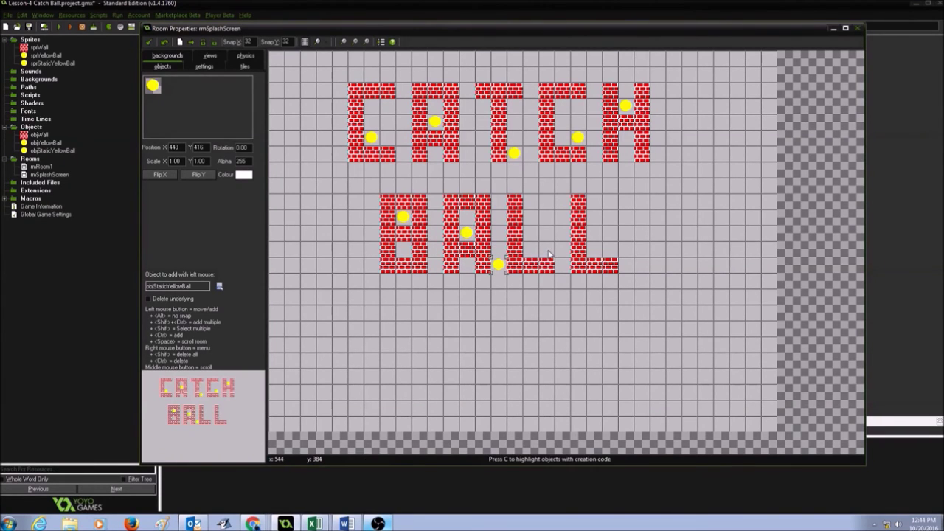
{"action": "left_click", "coordinate": [594, 251]}
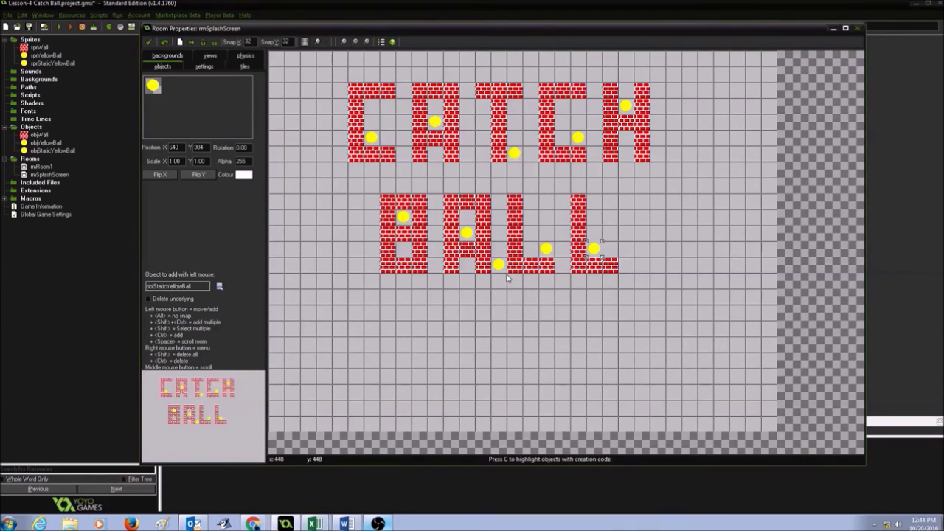
{"action": "left_click", "coordinate": [499, 265]}
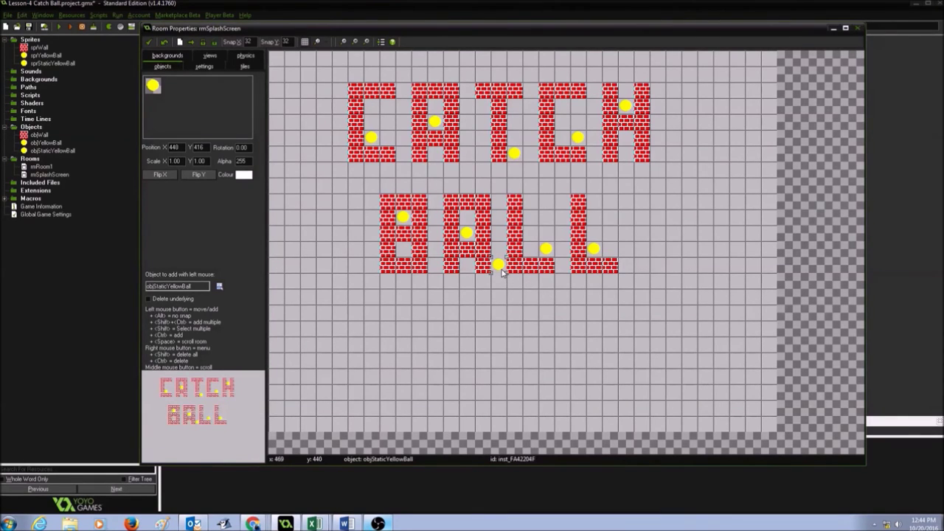
{"action": "key", "text": "Delete"}
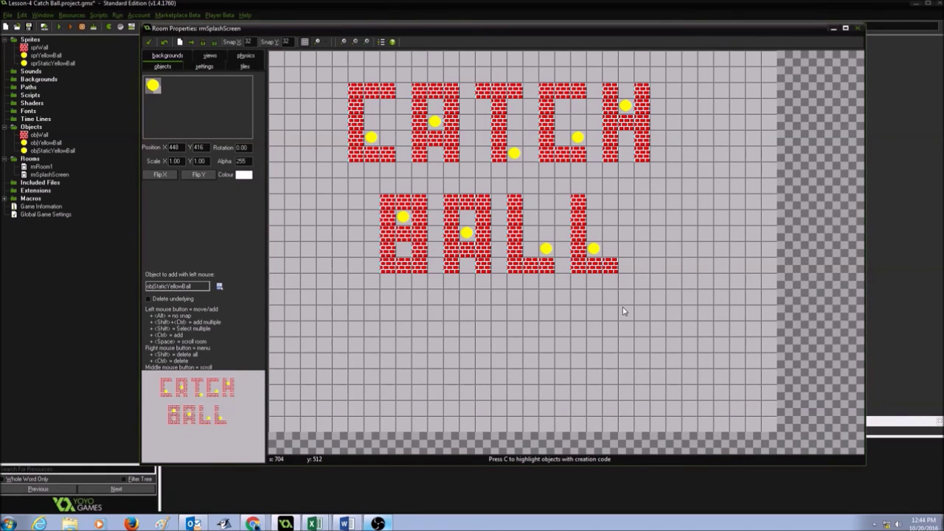
{"action": "left_click", "coordinate": [148, 42]}
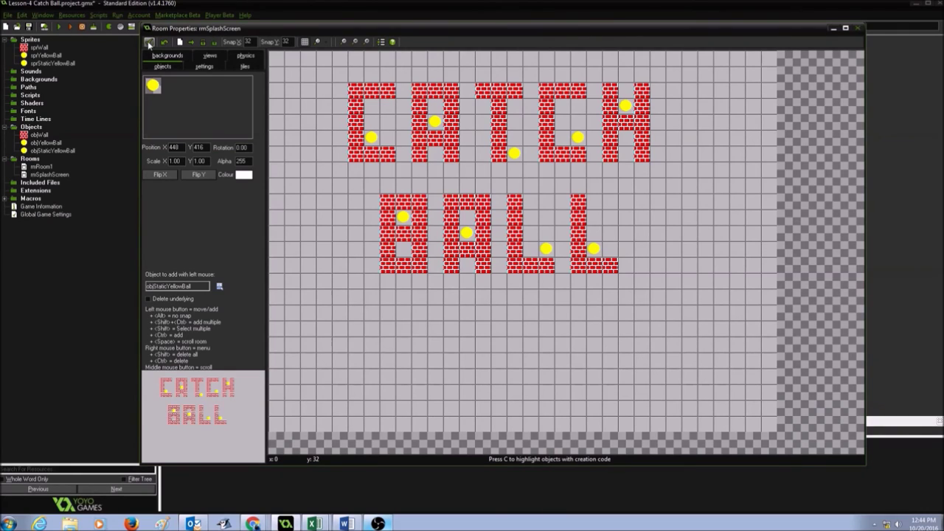